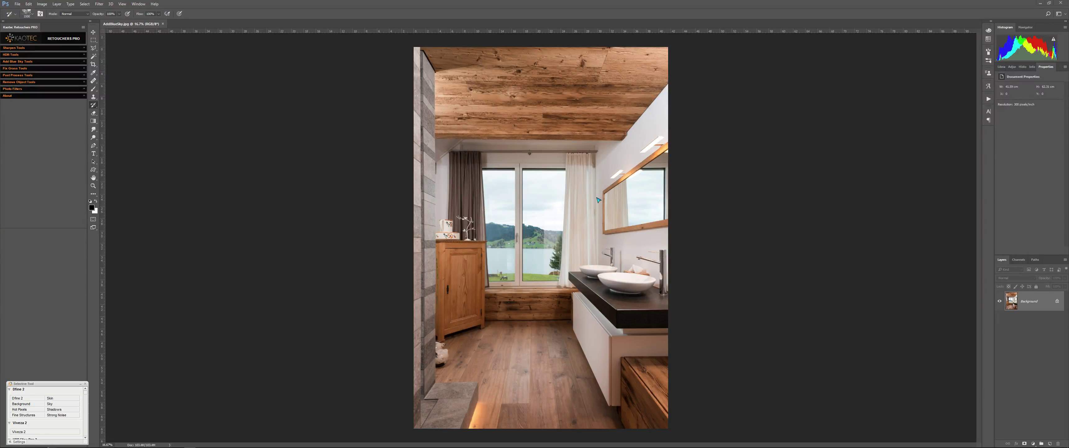
Select the bright sky through both window panes and in the mirror with the Magic Wand from the blue sky tools.
click(29, 62)
click(8, 72)
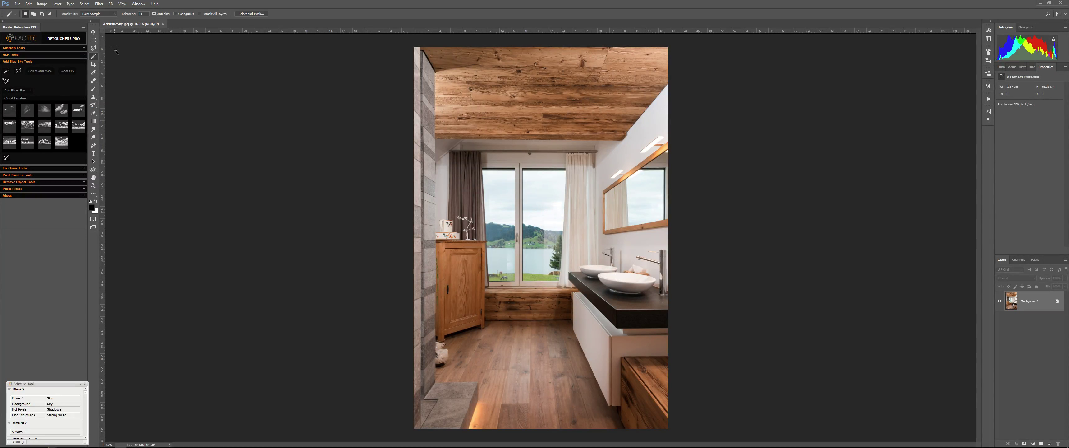
double_click(142, 13)
click(500, 199)
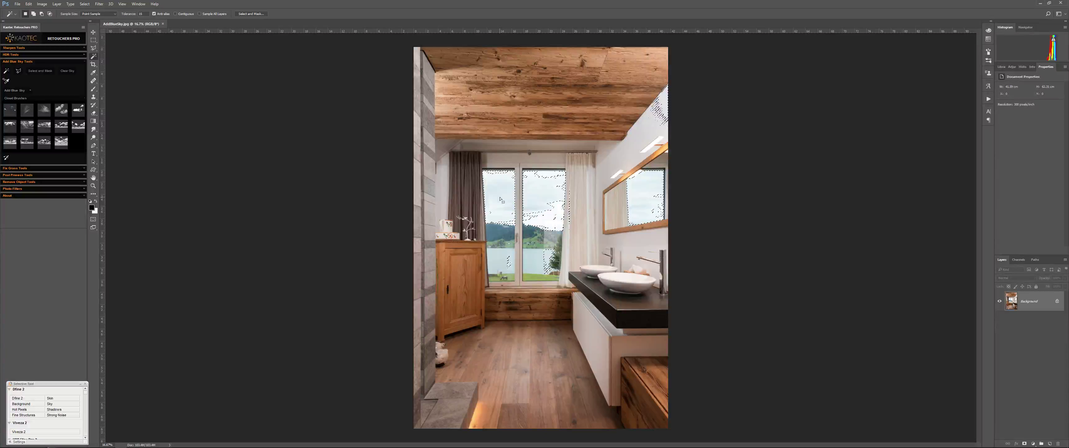
key(shift)
click(546, 192)
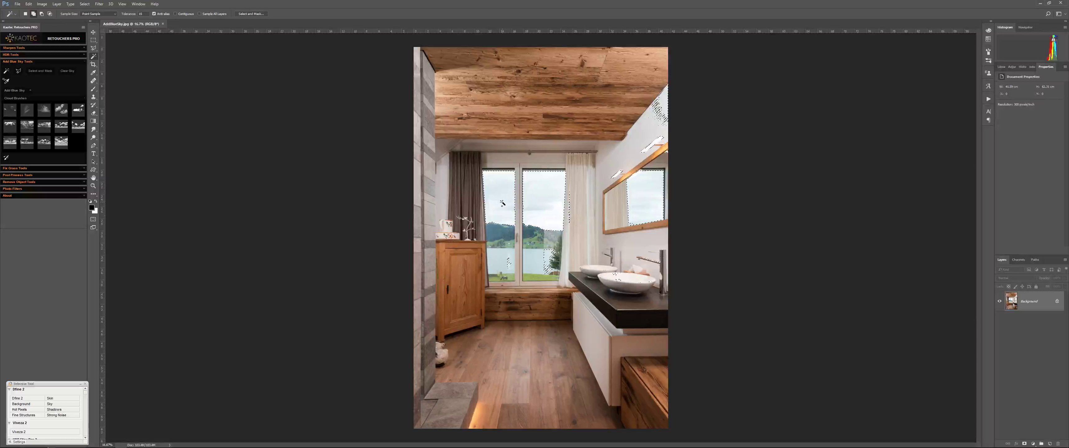
click(638, 224)
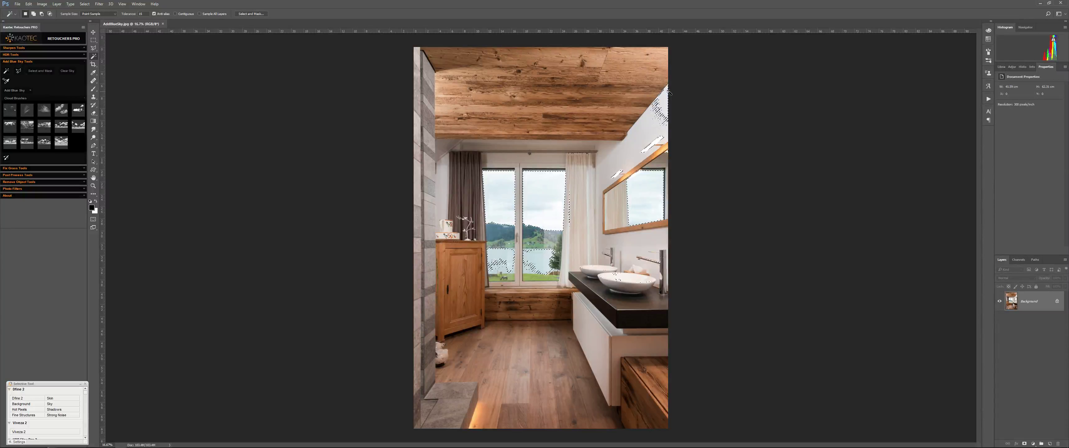
Enter Quick Mask and paint the white wall area and lamps above the mirror out of the selection with an enlarged brush.
key(q)
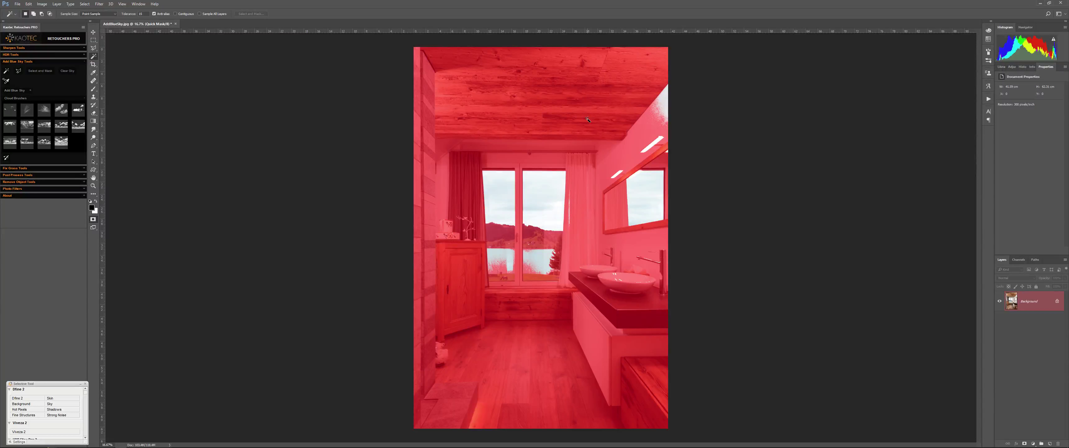
key(b)
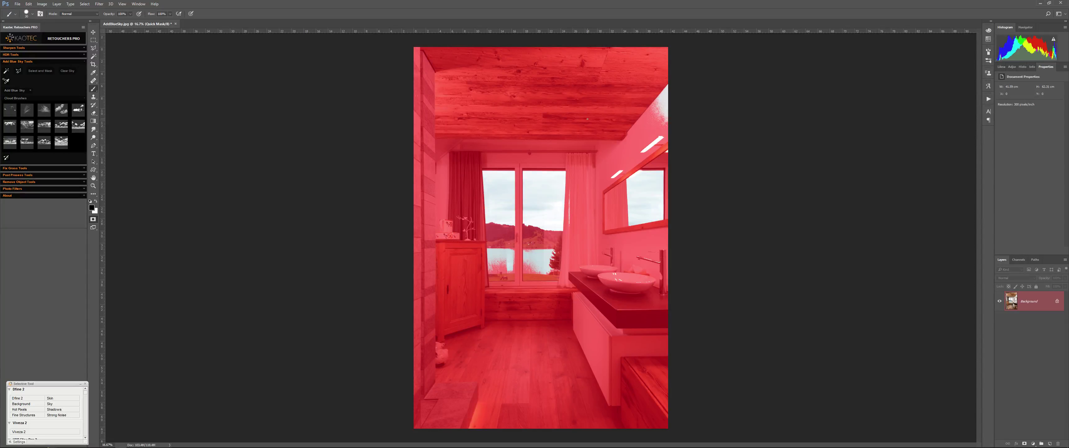
key(bracketright)
key(bracketright)
key(bracketright)
key(bracketright)
key(bracketright)
key(bracketright)
key(bracketright)
key(bracketright)
key(bracketright)
key(bracketright)
key(bracketright)
drag(666, 92, 661, 120)
drag(662, 138, 614, 175)
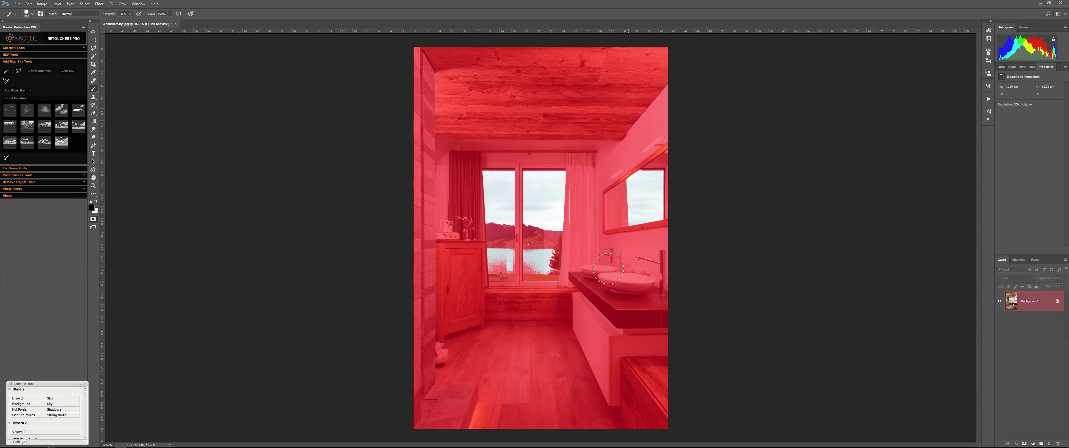
Mask out the lake surface behind the window and the stray area at the edge of the white curtain.
key(bracketright)
key(bracketright)
key(bracketright)
drag(500, 260, 555, 263)
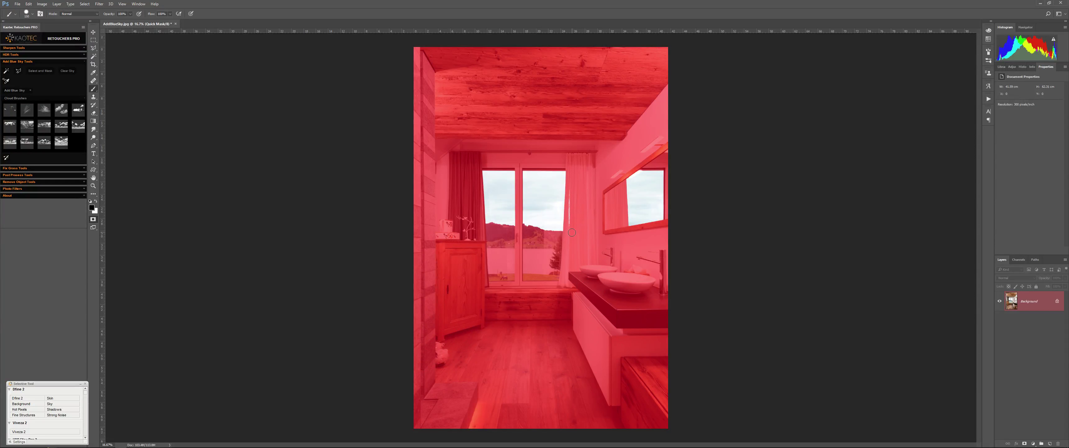
mouse_move(569, 224)
mouse_down()
mouse_move(571, 182)
mouse_move(606, 172)
mouse_move(733, 179)
mouse_up()
Mask out the lamp reflection along the mirror's upper frame, adjusting the brush hardness for the edge.
key(z)
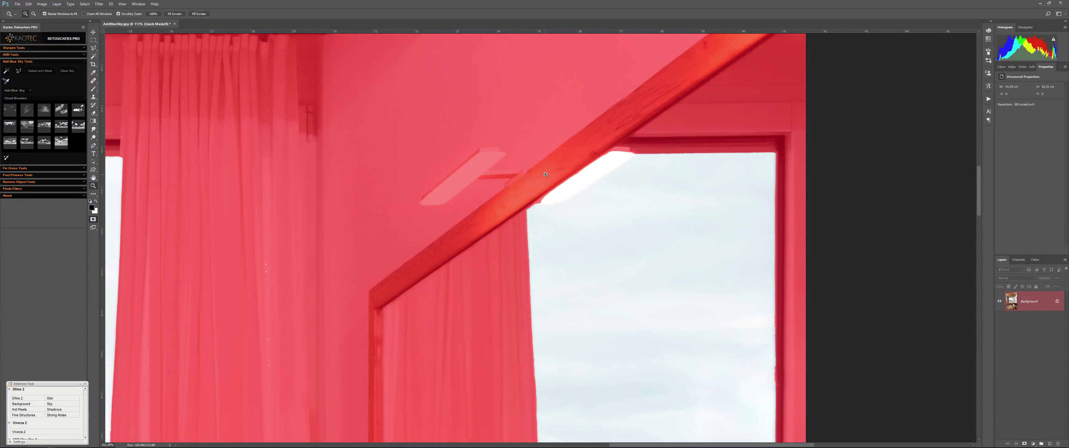
key(b)
drag(598, 161, 619, 149)
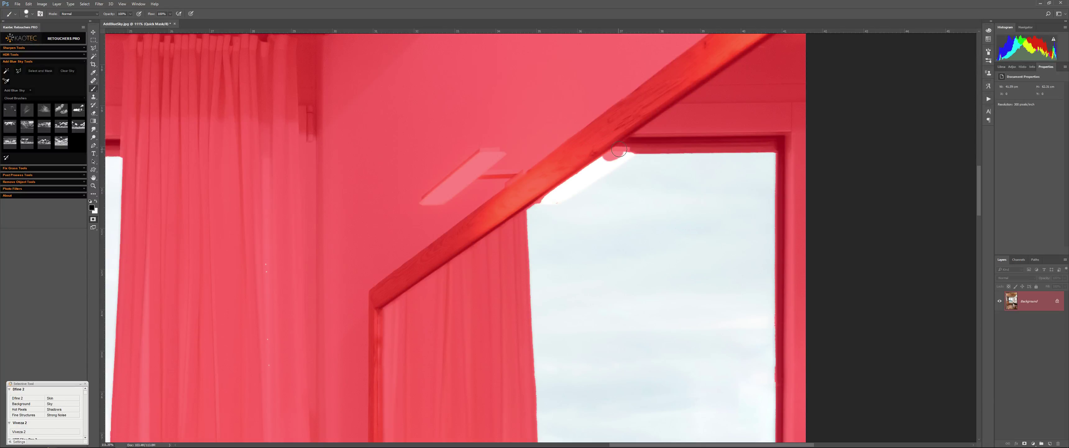
right_click(610, 164)
drag(671, 192, 672, 191)
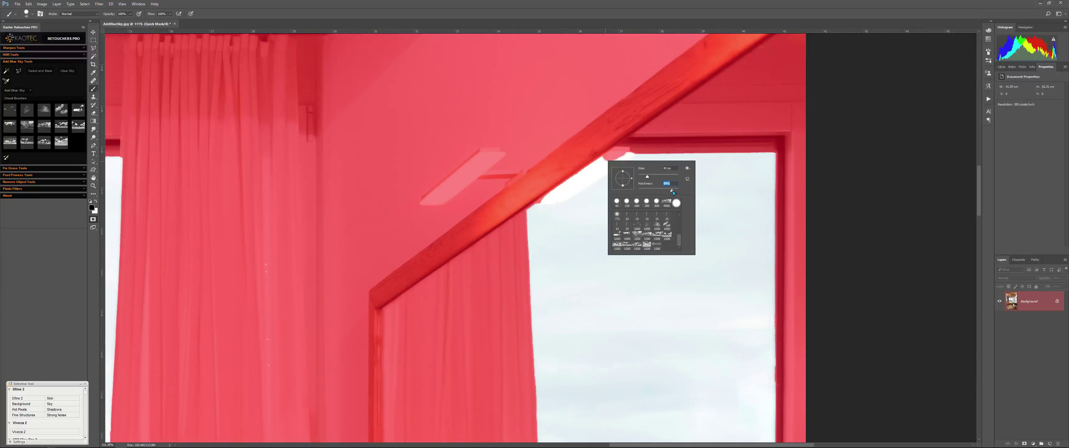
key(Return)
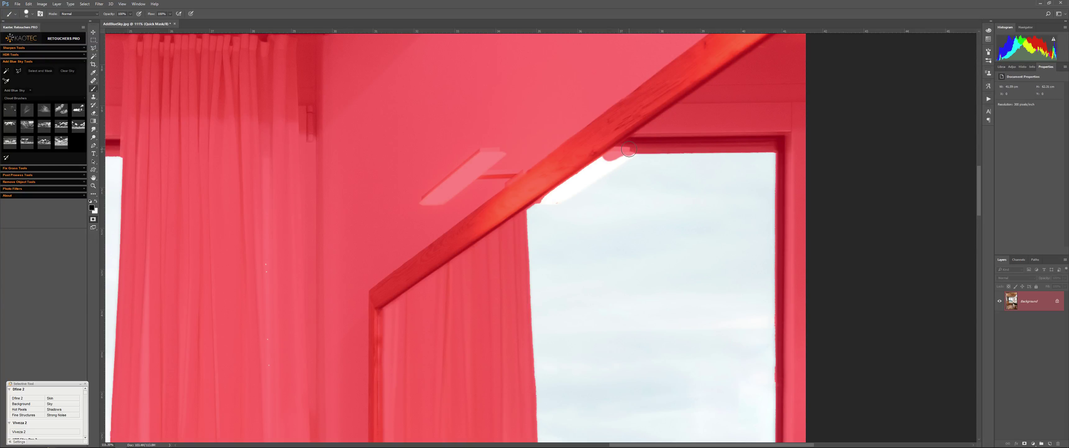
mouse_move(622, 154)
mouse_down()
mouse_move(559, 198)
mouse_move(536, 196)
mouse_move(554, 196)
mouse_move(548, 186)
mouse_move(599, 161)
mouse_up()
key(z)
key(ctrl+0)
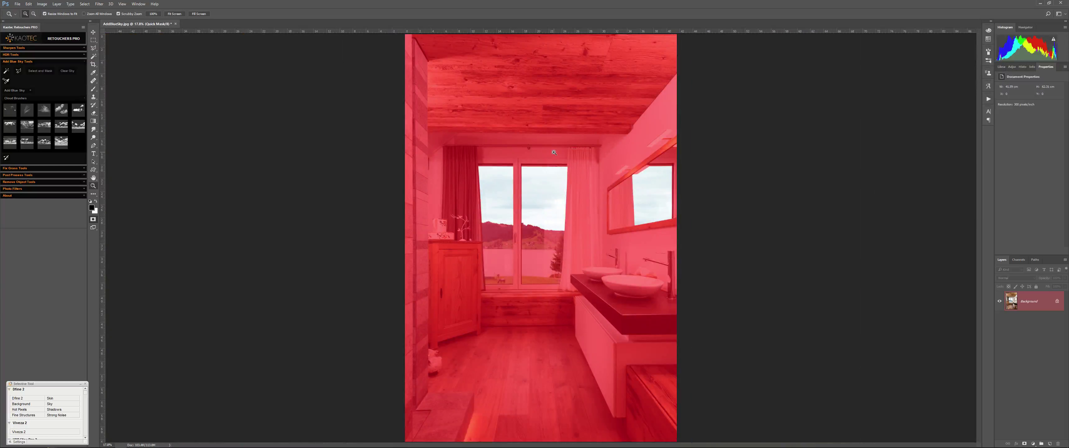
Turn the mask back into a selection, copy the selected sky to a new layer, and name it Sky.
key(q)
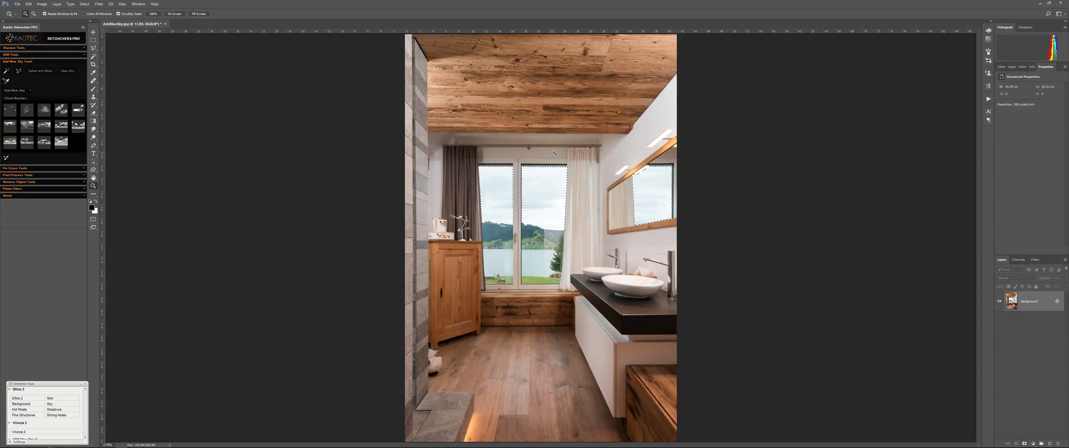
key(ctrl+j)
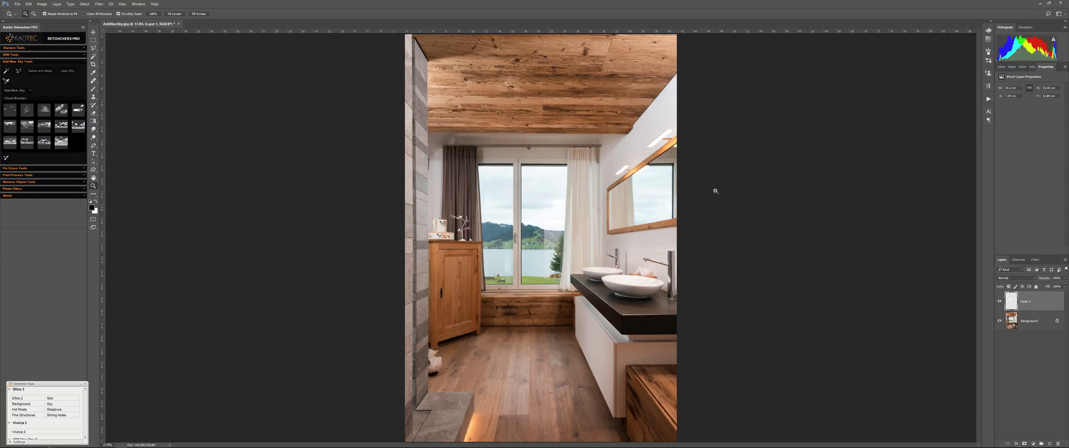
double_click(1025, 302)
text(Sky)
key(Return)
Check the Sky layer with the background hidden, restore the background, and apply the Sky 1 blue sky preset.
click(1000, 320)
click(1000, 320)
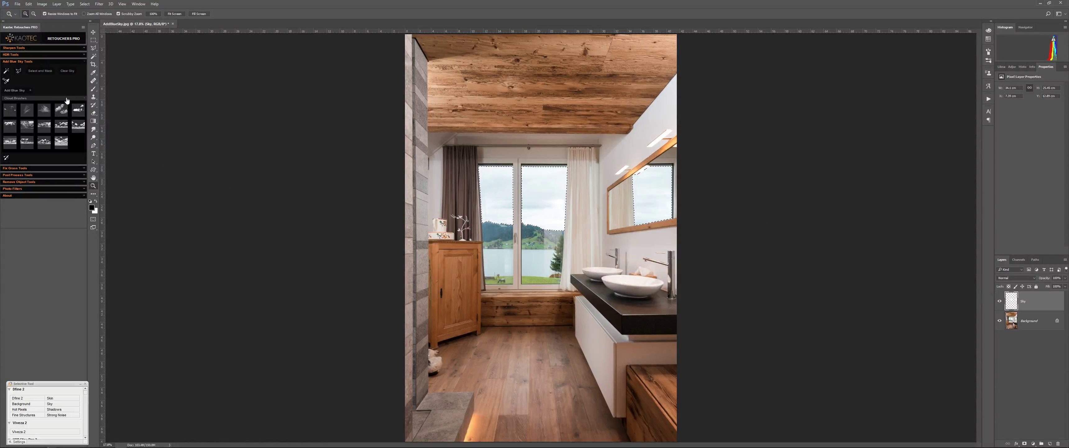
click(25, 92)
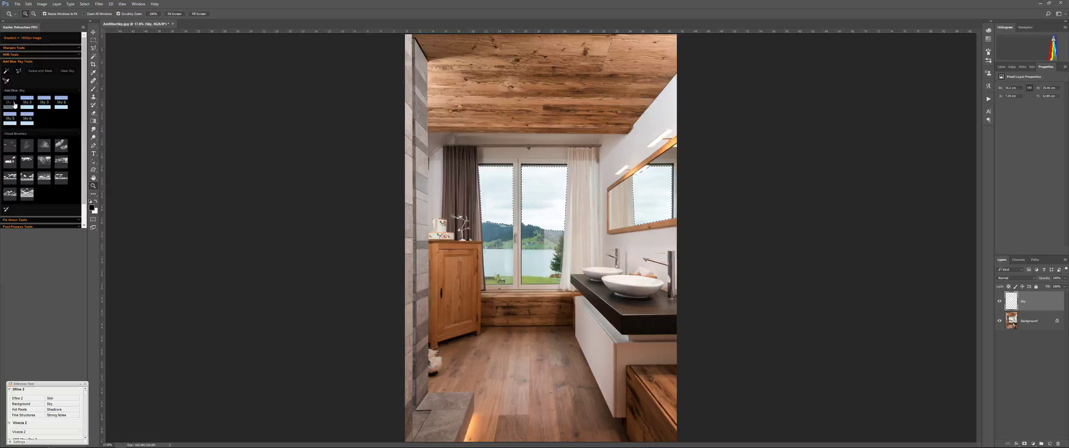
click(14, 106)
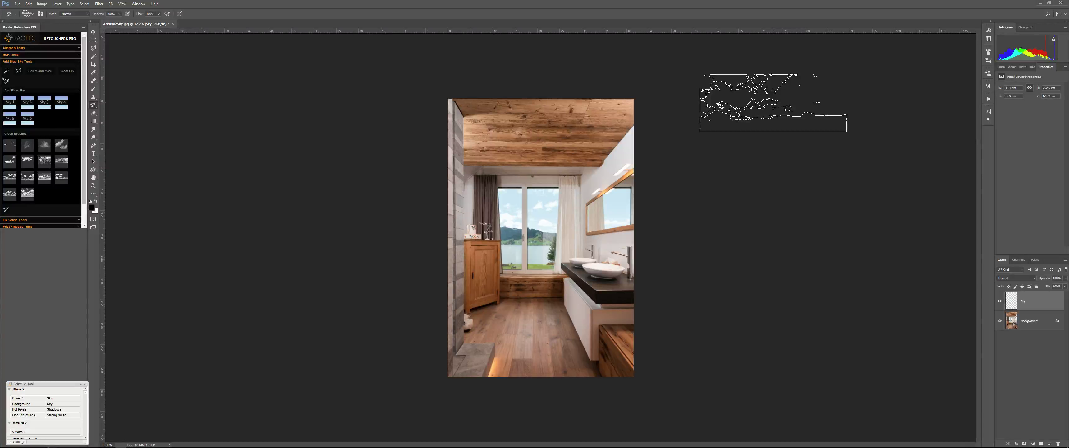
Add a Curves adjustment clipped to the Sky layer, slightly lowering the midtones and placing a second point in the highlights.
click(1033, 443)
click(1043, 344)
mouse_move(1035, 125)
mouse_down()
mouse_move(1042, 130)
mouse_move(1030, 116)
mouse_move(1043, 131)
mouse_move(1038, 119)
mouse_move(1034, 127)
mouse_up()
click(1021, 250)
click(1051, 109)
scroll(558, 231, up, 2)
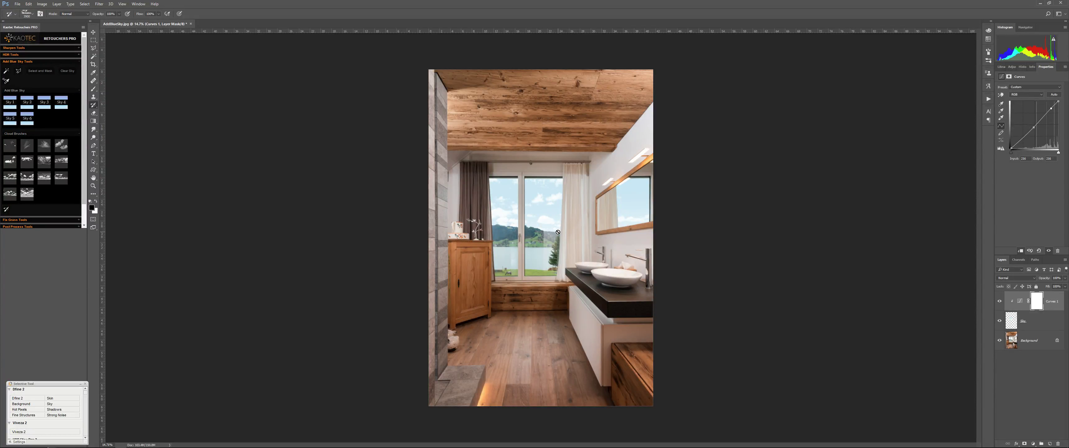